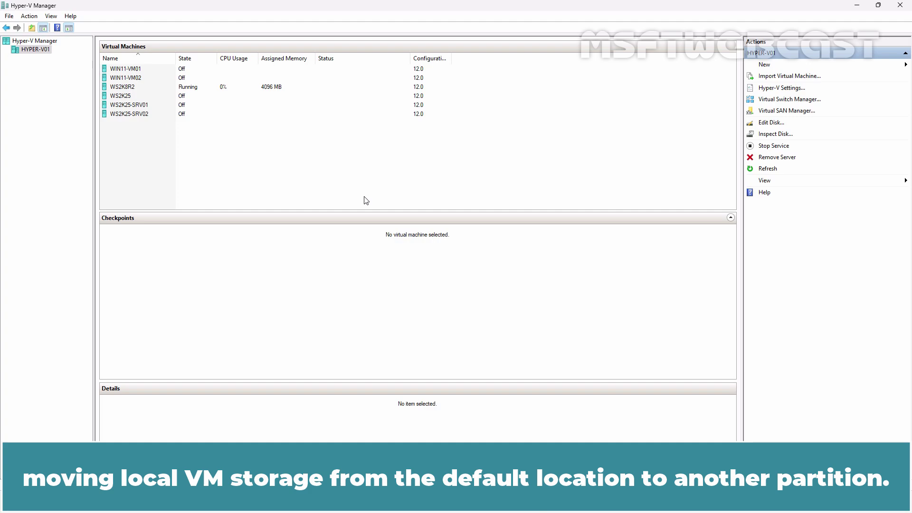
- Run 'ping 192.168.1.8 -t' in PowerShell to watch the VM for downtime
click(563, 509)
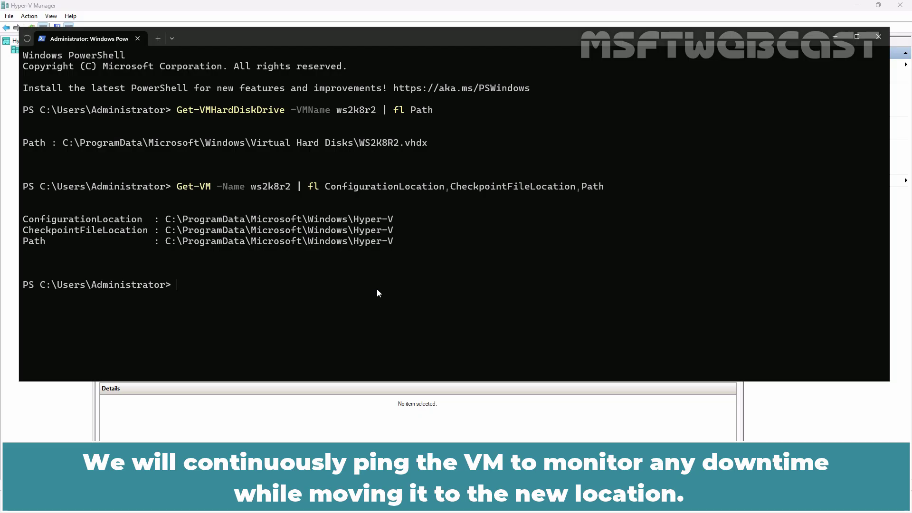
text(ping )
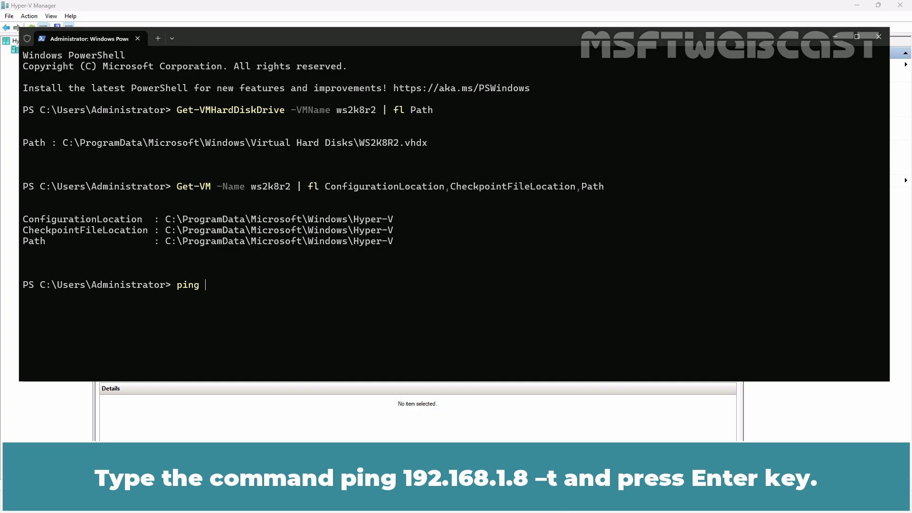
text(192.168.1)
text(.8 -t)
key(Return)
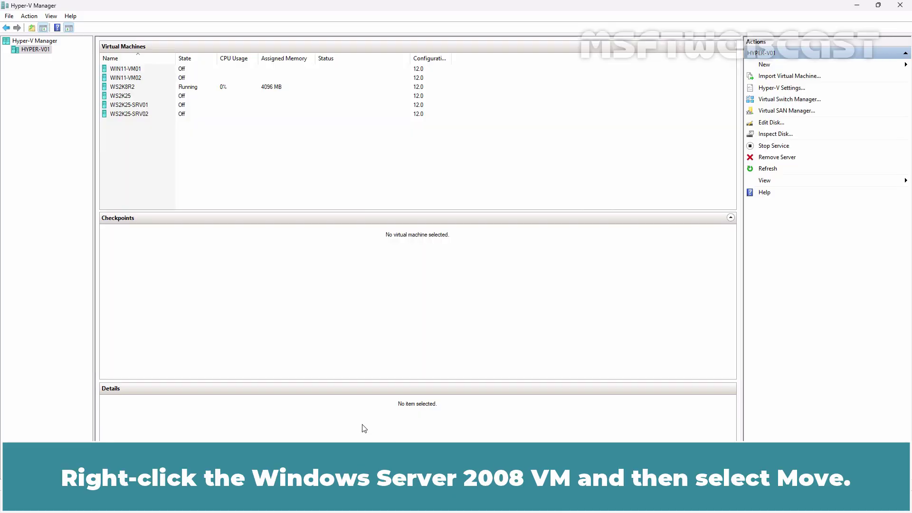
- Open the Move wizard for WS2K8R2 from its context menu and get past the introduction
click(114, 86)
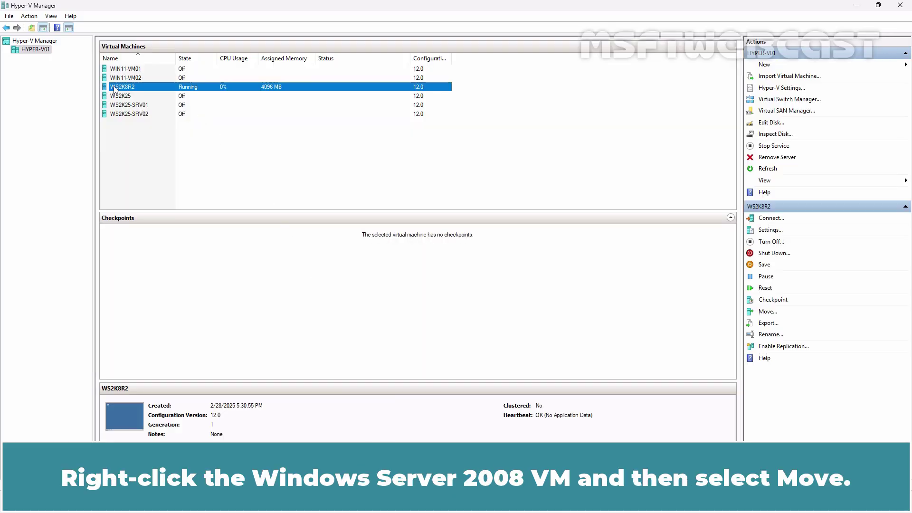
right_click(113, 86)
click(153, 198)
click(522, 359)
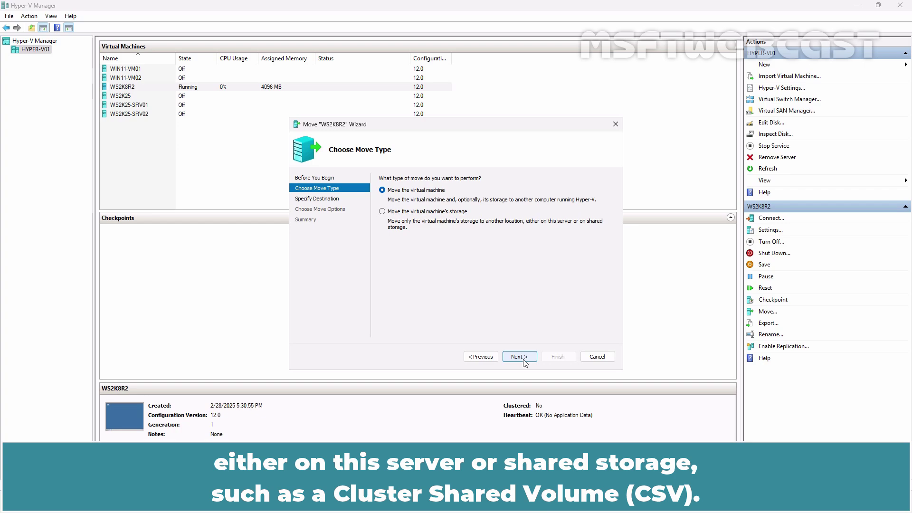
- Choose 'Move the virtual machine's storage' and advance to the storage moving options
click(442, 213)
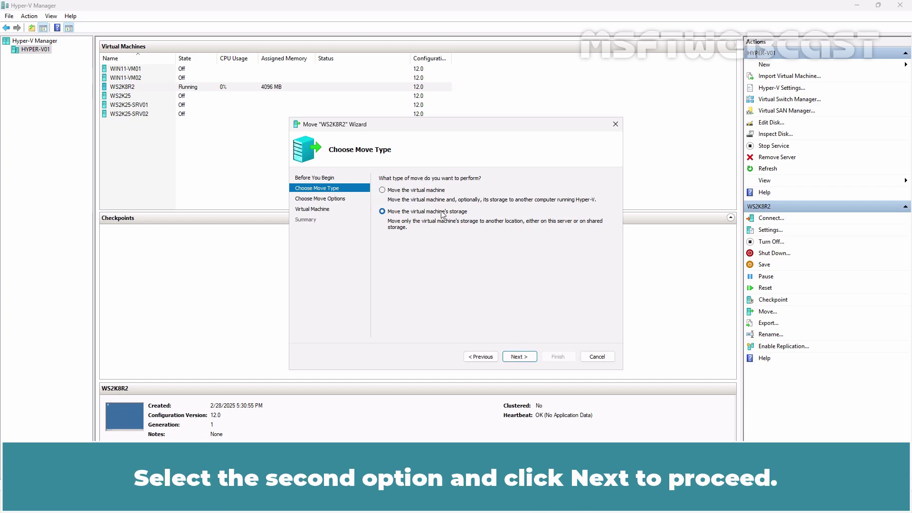
click(517, 356)
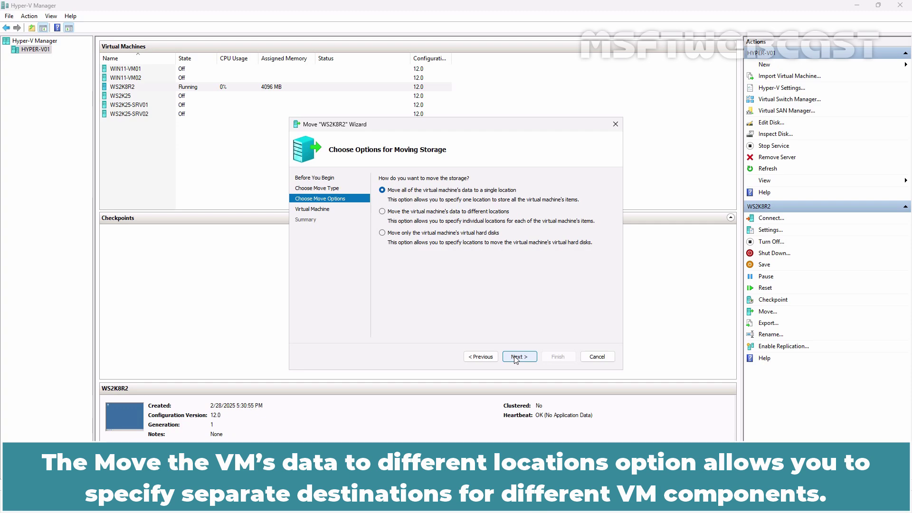
- Preview the 'move data to different locations' option's pages, then return to the storage options
click(420, 211)
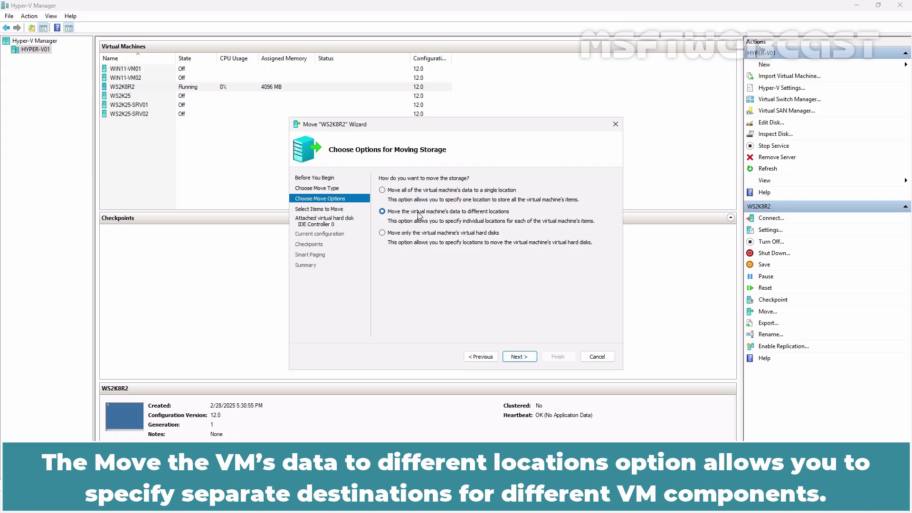
click(519, 357)
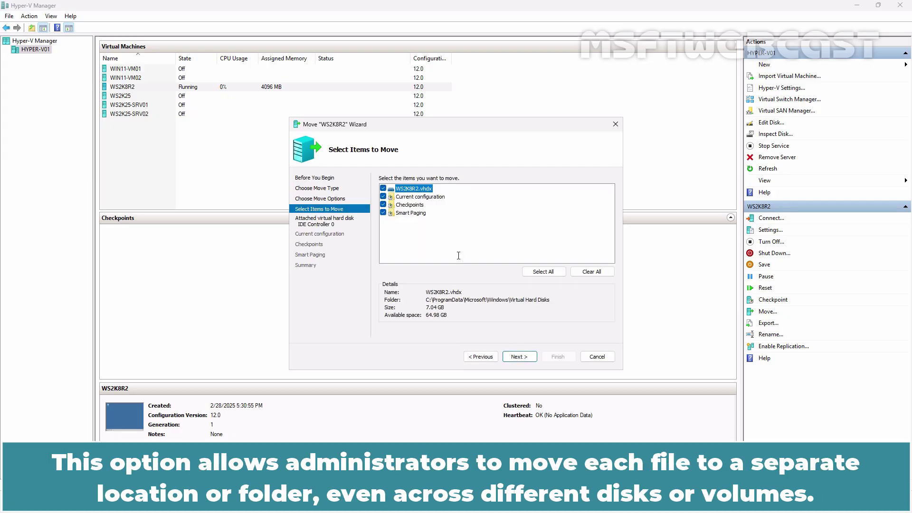
click(519, 357)
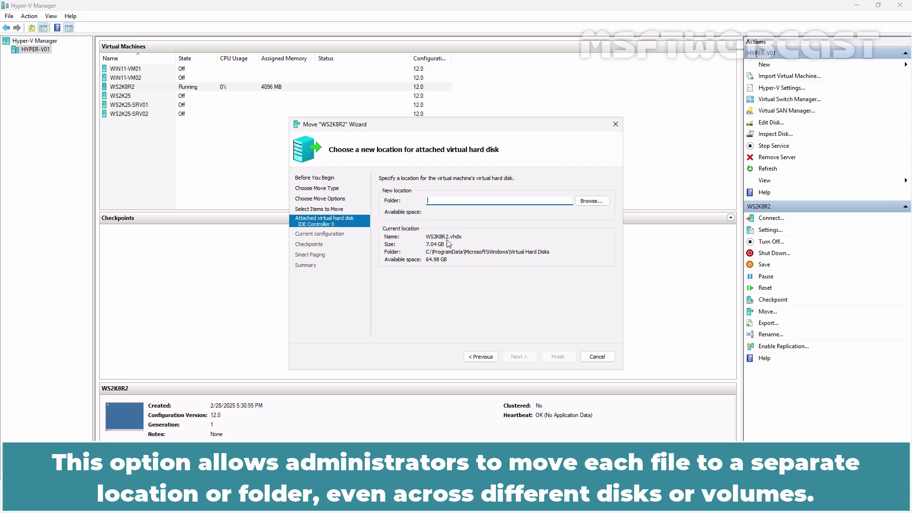
click(480, 357)
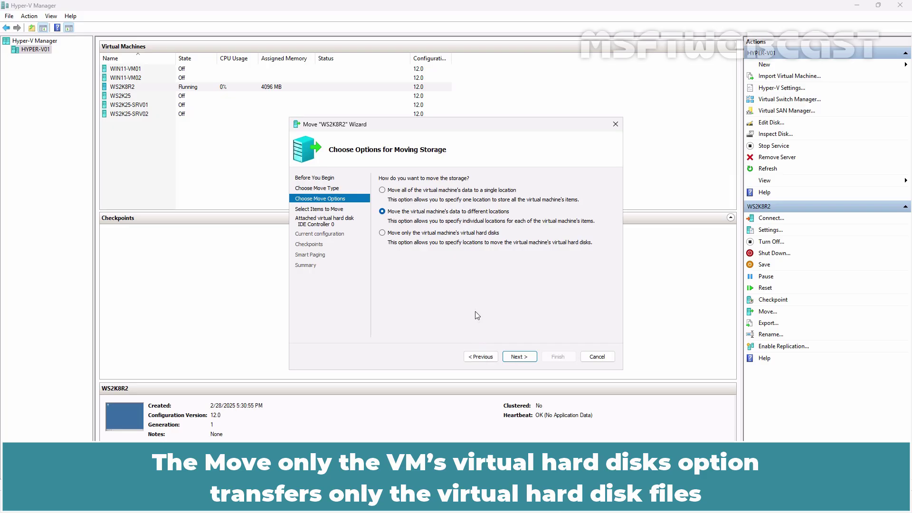
- Preview the 'move only virtual hard disks' option's pages, then return to the storage options
click(445, 235)
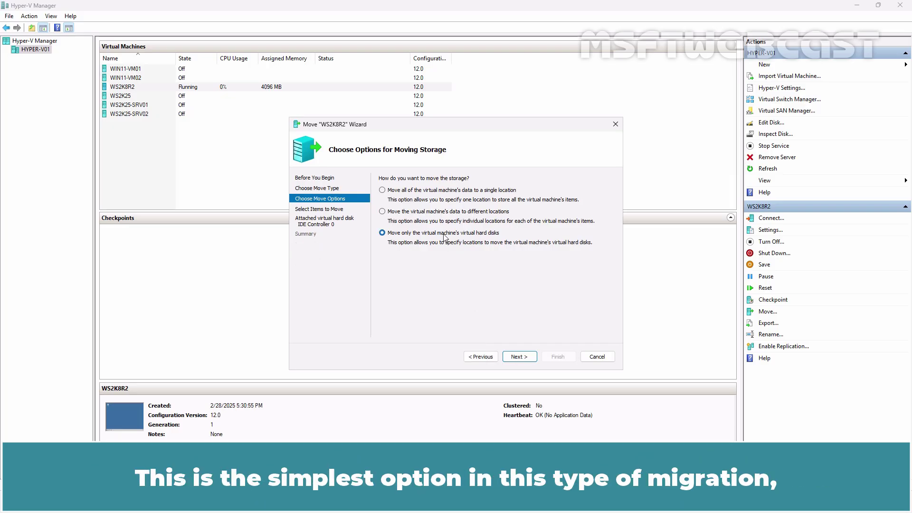
click(518, 357)
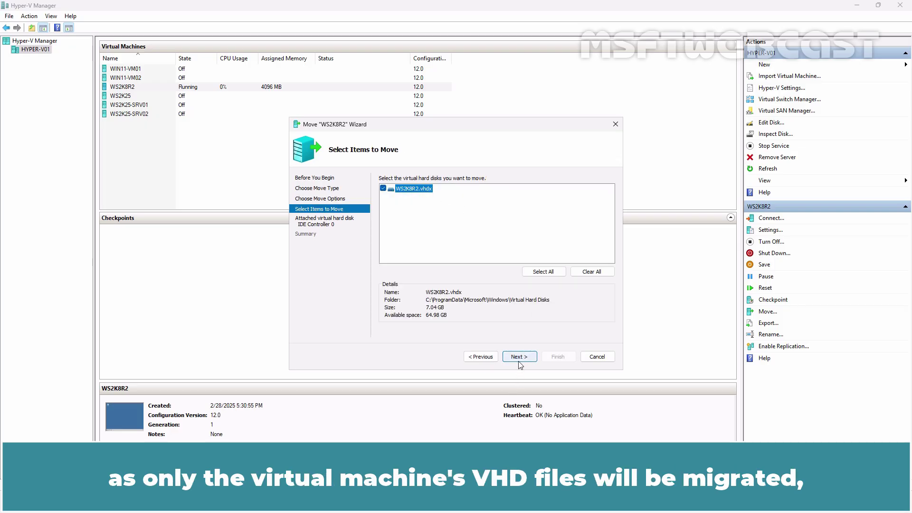
click(519, 358)
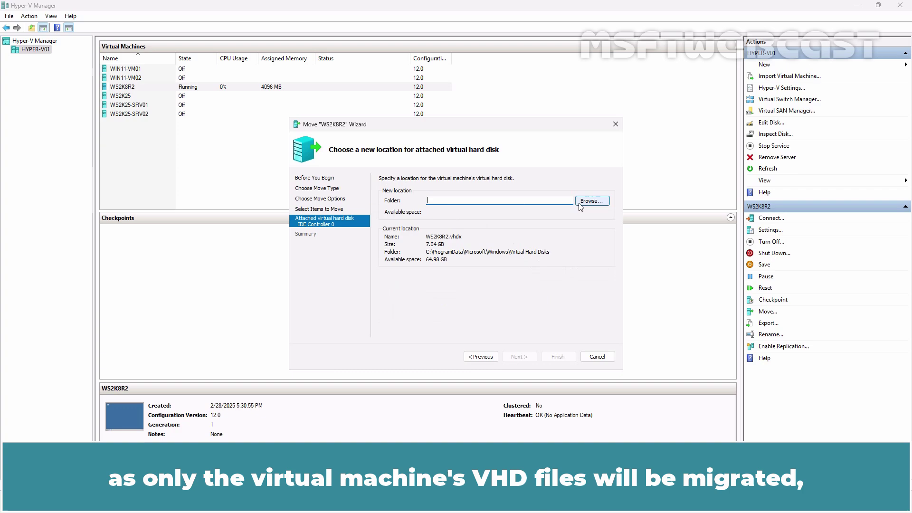
click(484, 358)
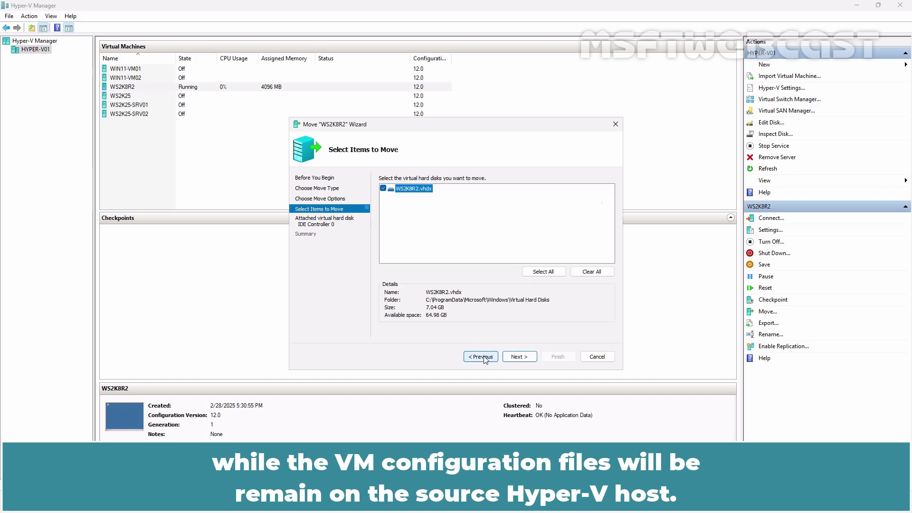
click(484, 356)
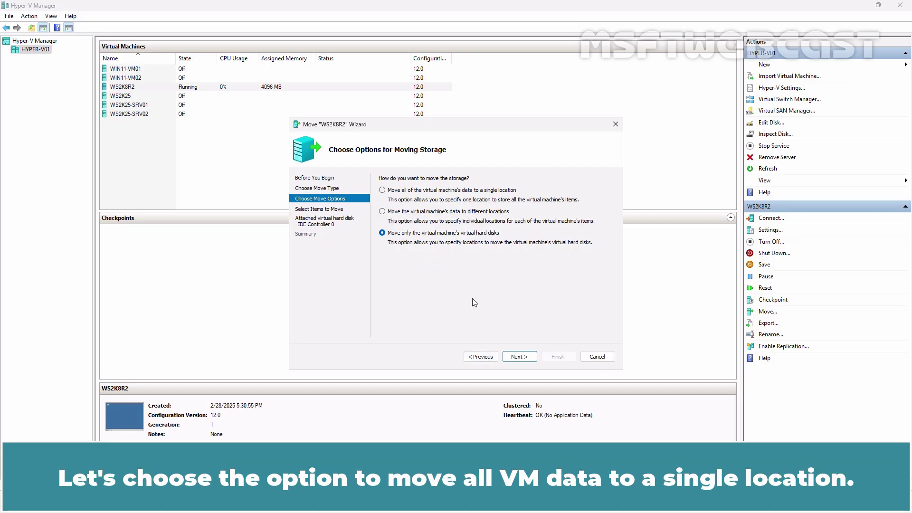
- Choose 'Move all data to a single location' and browse to the D: drive
click(433, 192)
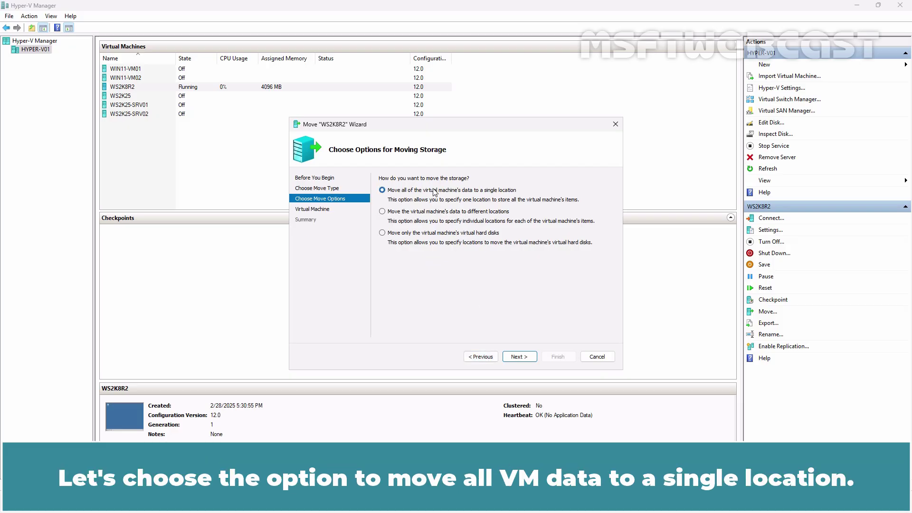
click(519, 358)
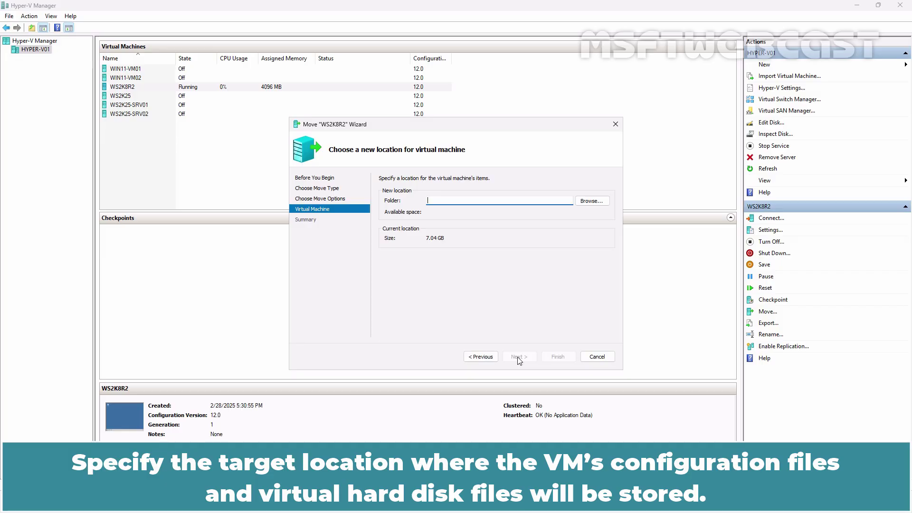
click(592, 203)
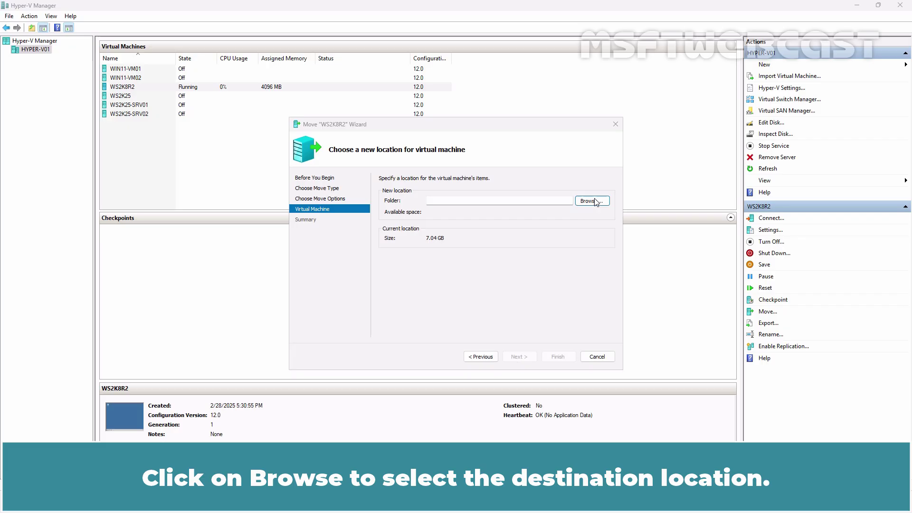
click(544, 220)
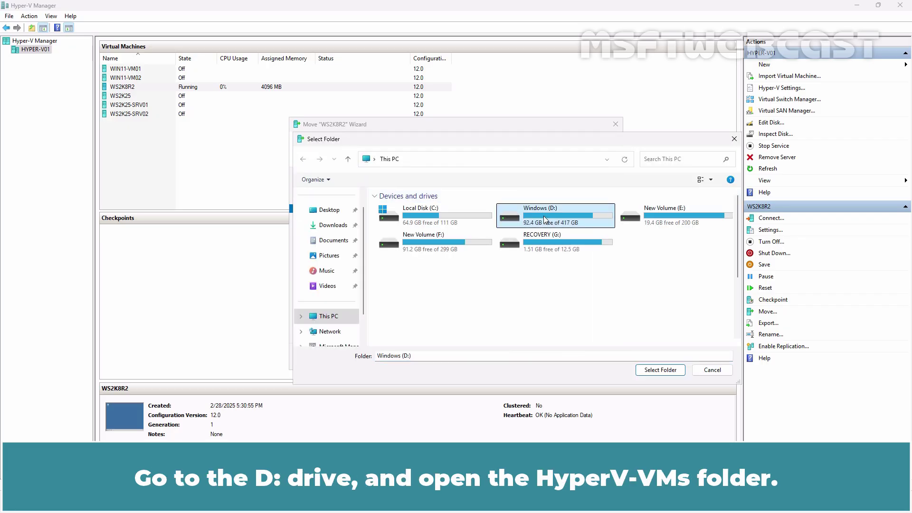
double_click(543, 220)
- Create a WS2K8R2 folder in D:\HyperV-VMs and select it as the destination
double_click(407, 246)
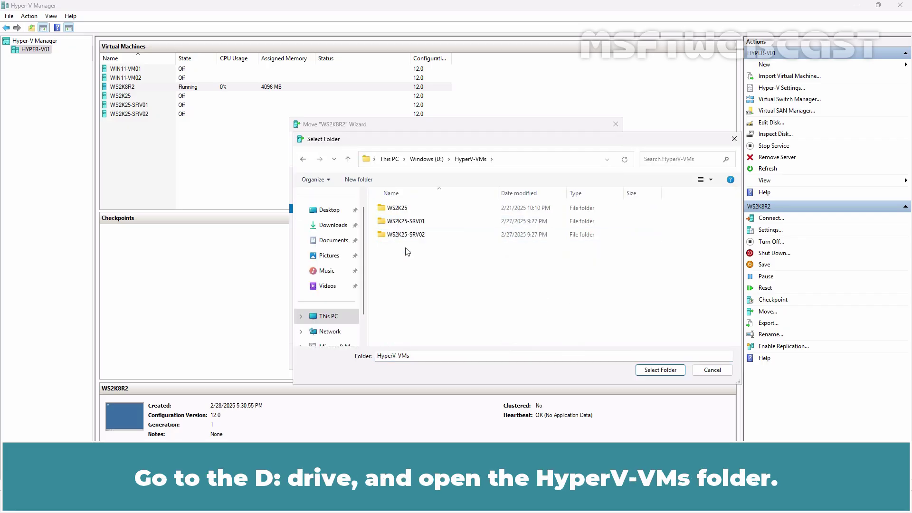
click(358, 180)
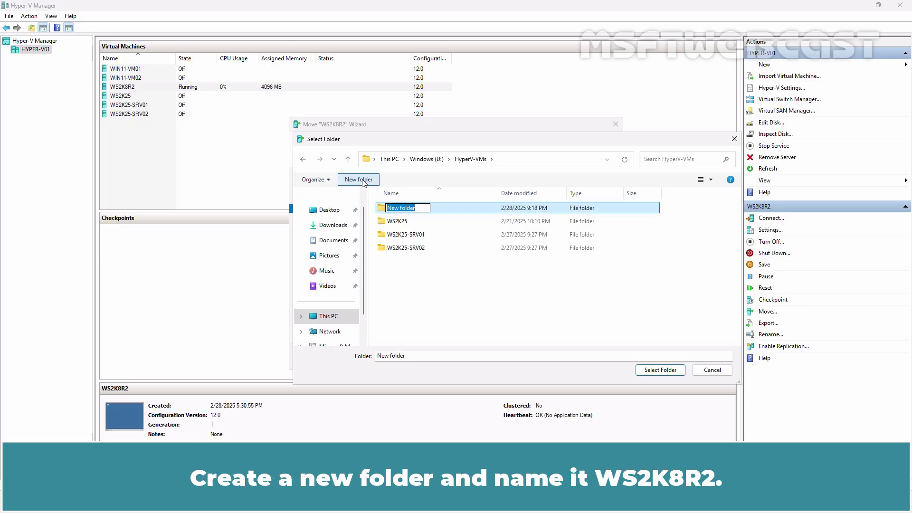
text(WS2K)
text(8R2)
key(Return)
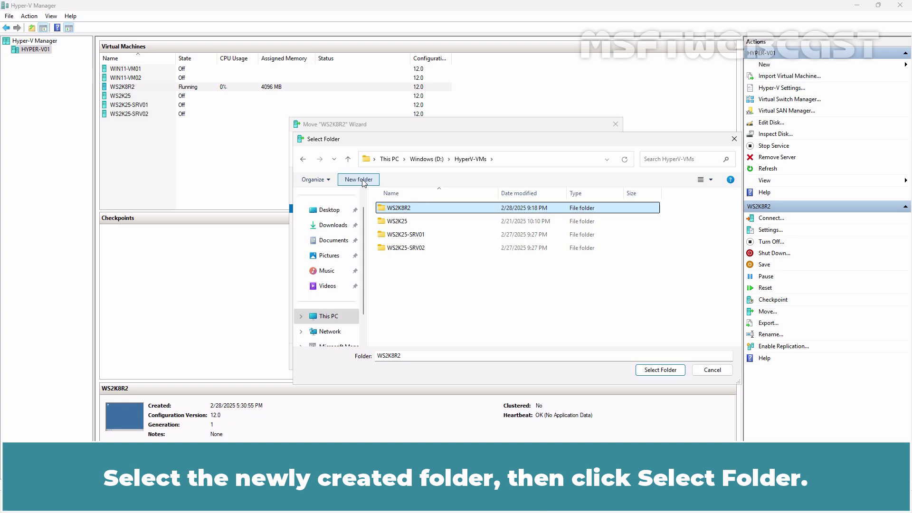
click(661, 371)
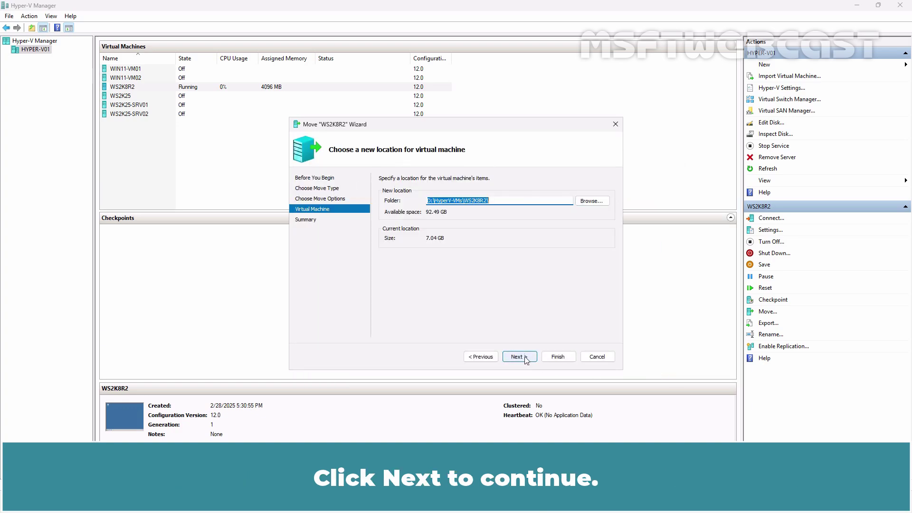
- Review the summary and finish the wizard to move WS2K8R2's storage
click(524, 358)
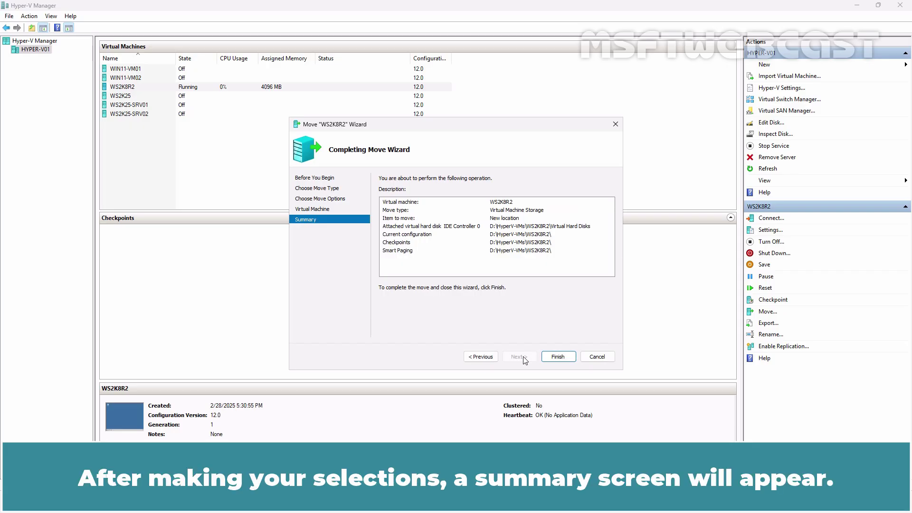
click(559, 359)
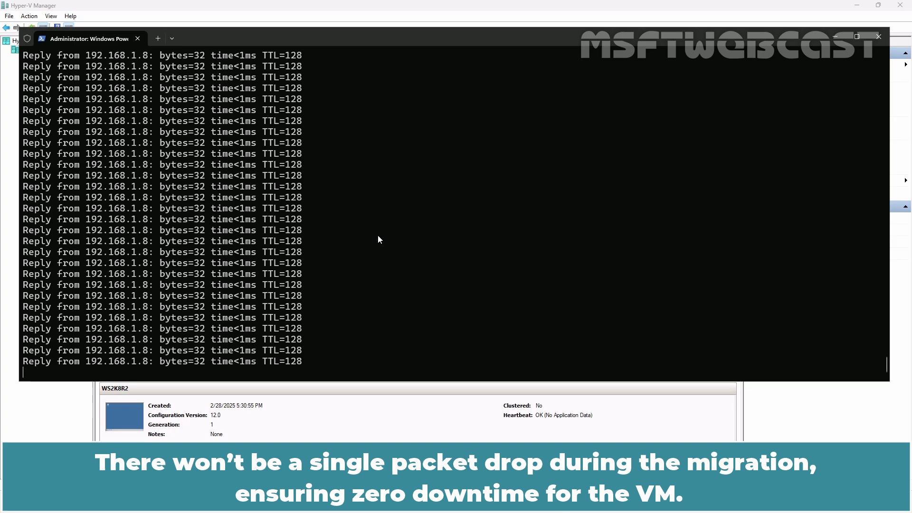
- Minimize PowerShell during the move, then return and stop the ping with Ctrl+C
click(836, 43)
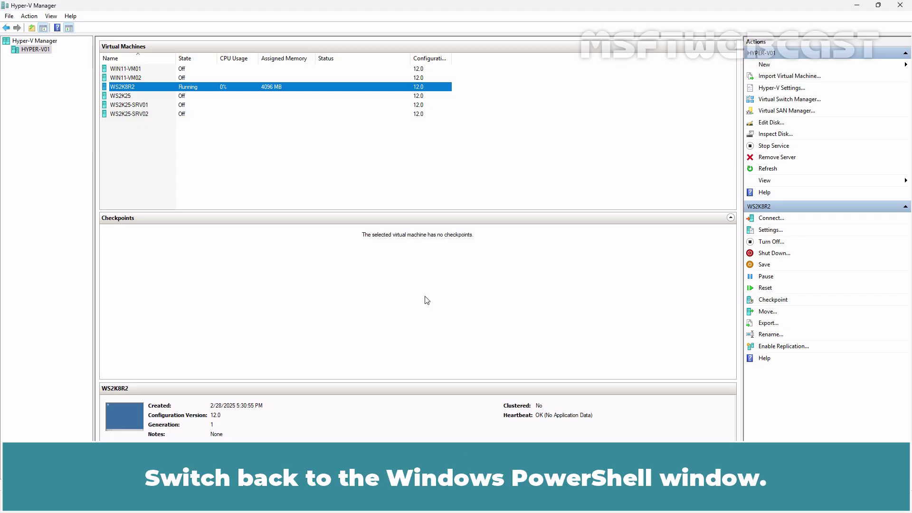
key(alt+Tab)
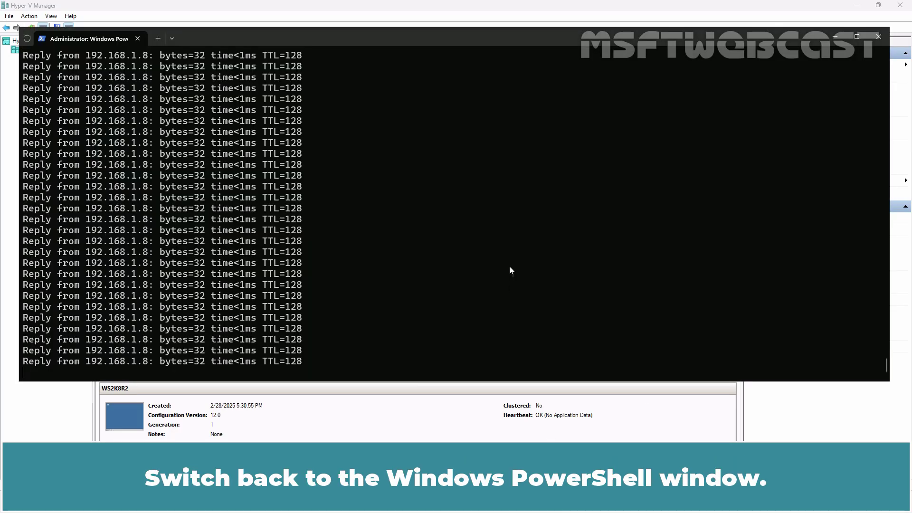
key(ctrl+c)
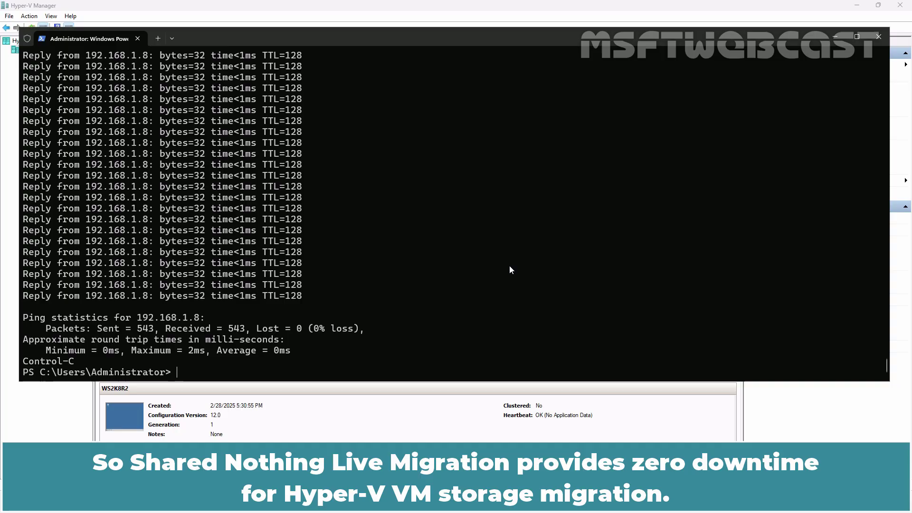
- Rerun the Get-VM location query and the Get-VMHardDiskDrive path query from history
key(Up)
key(Up)
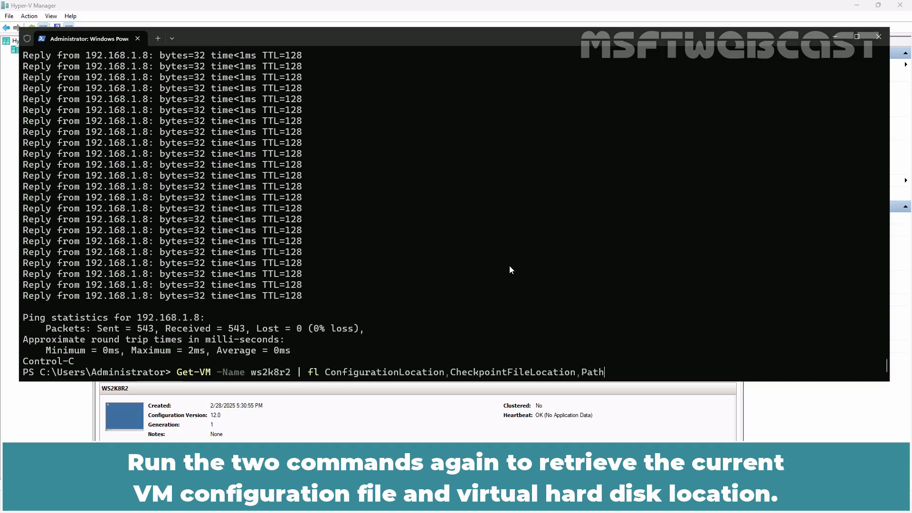
key(Return)
key(Up)
key(Up)
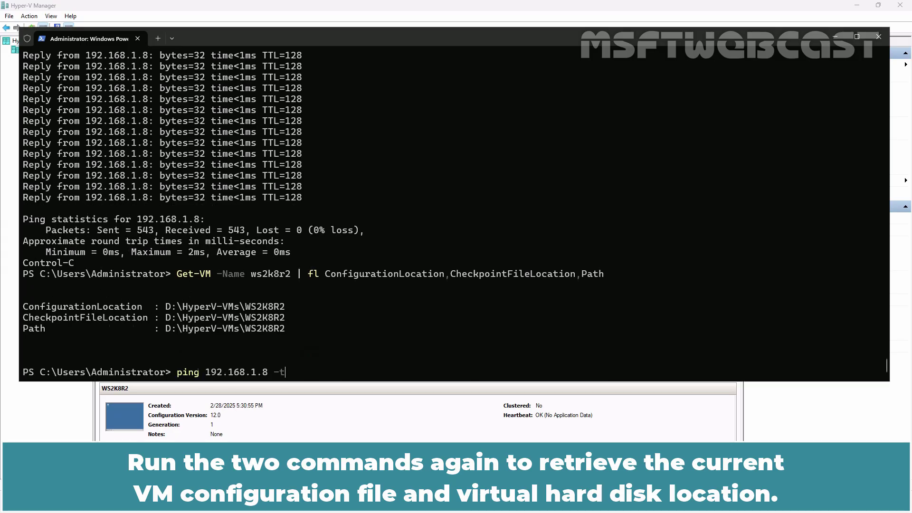
key(Up)
key(Return)
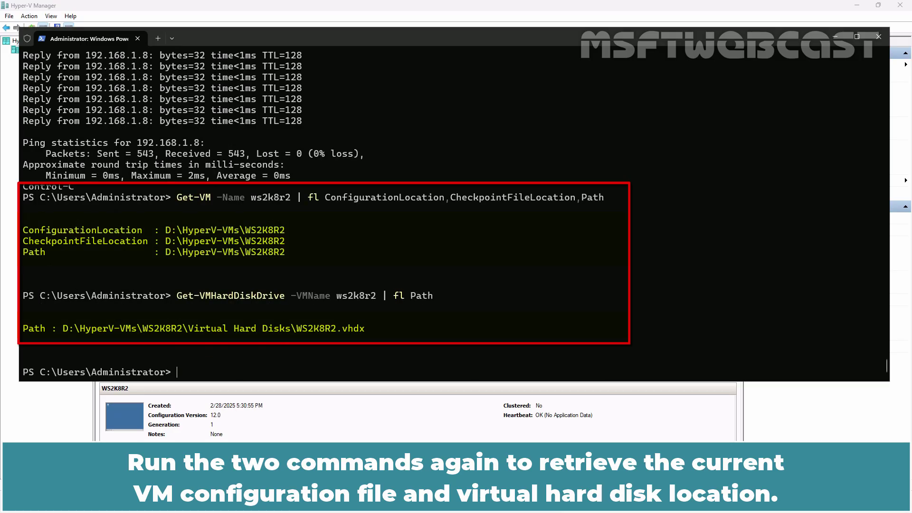